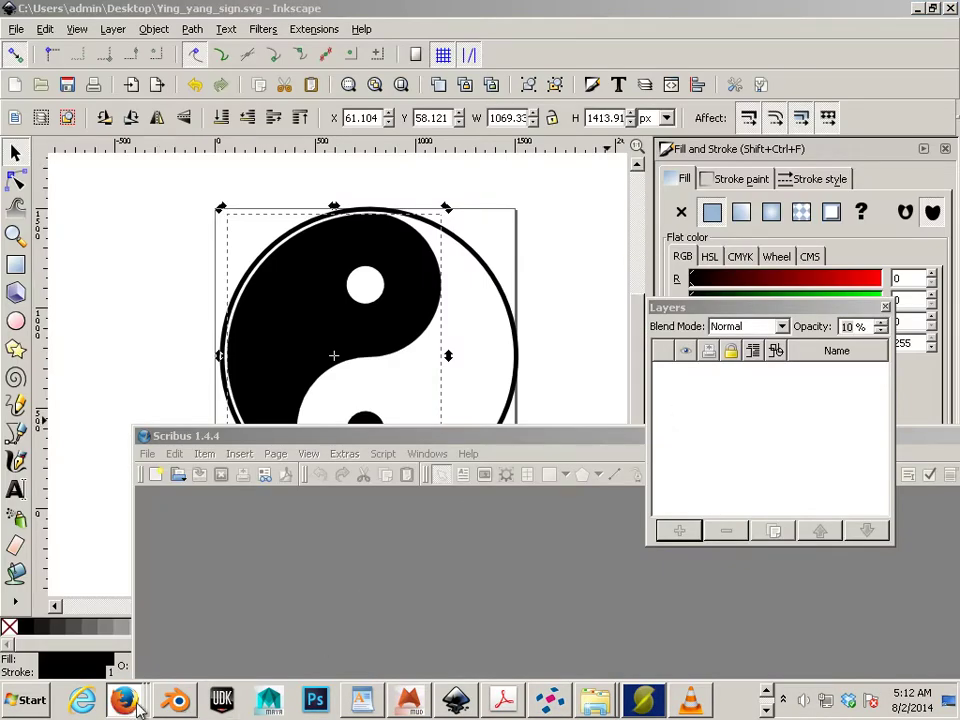
# Step: Maximize the Scribus window and start a new document from the File menu
pyautogui.click(308, 438)
pyautogui.moveTo(318, 437); pyautogui.dragTo(208, 6)
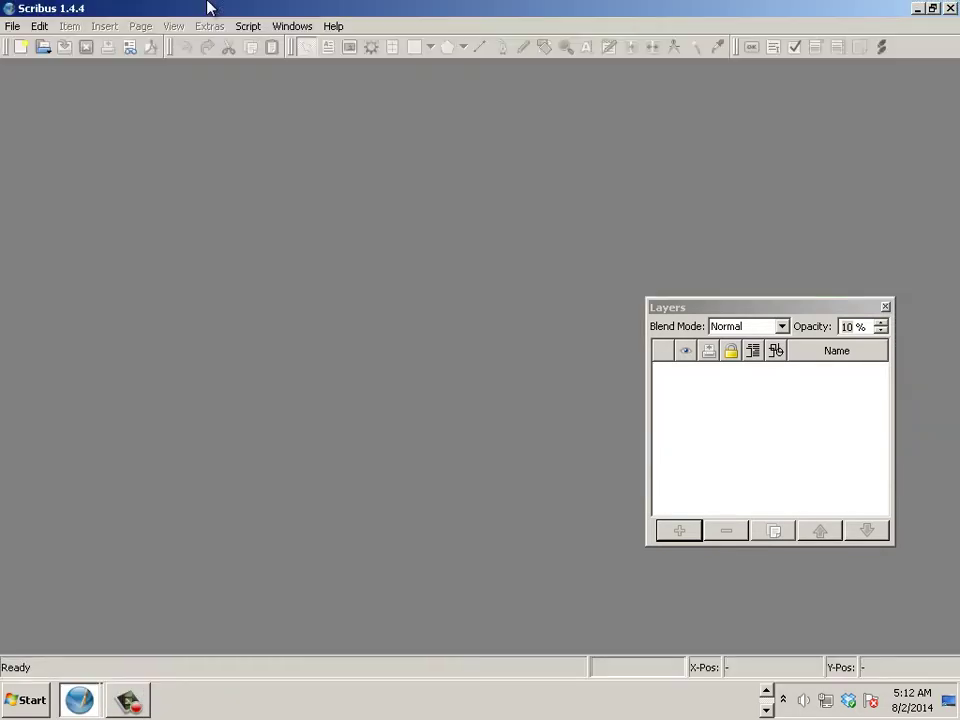
pyautogui.click(10, 27)
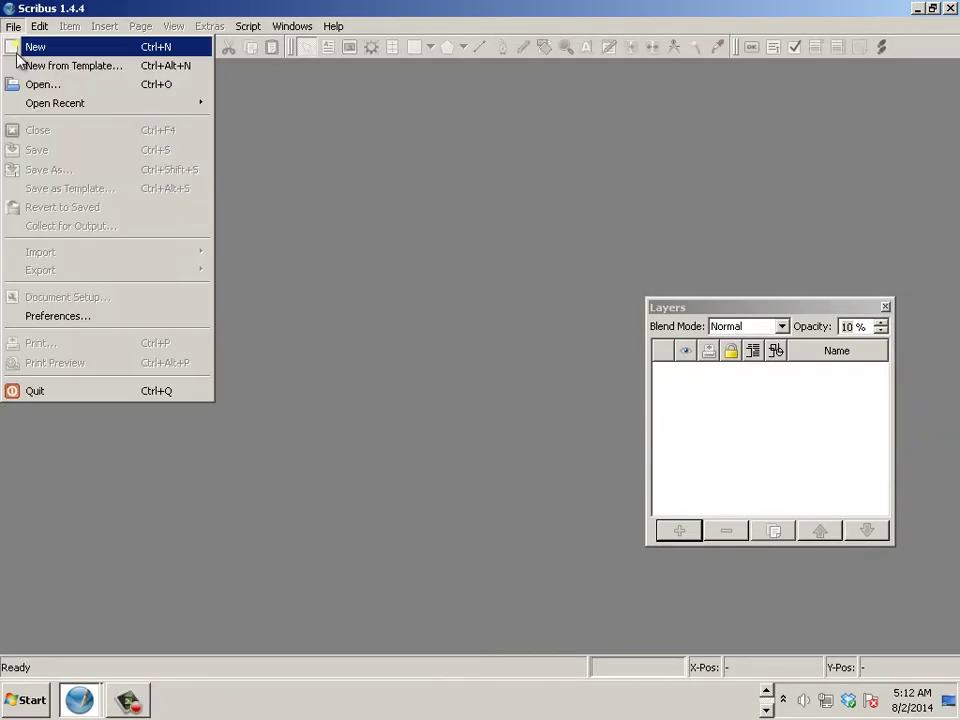
pyautogui.click(20, 49)
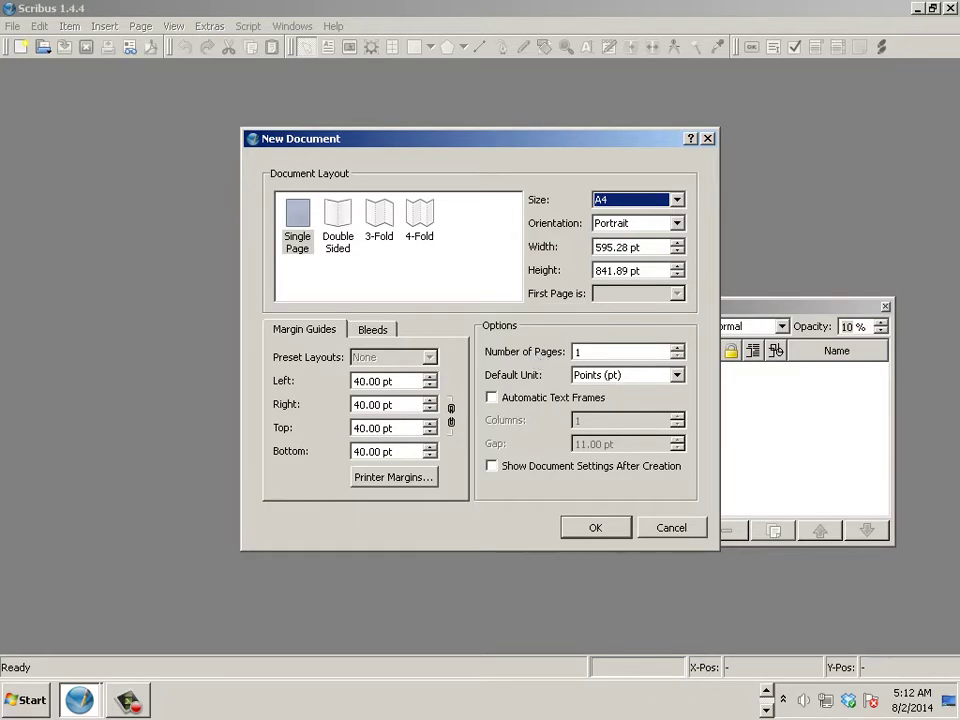
# Step: Look up the 85.60 × 53.98 mm credit card size in the Wikipedia article
pyautogui.hotkey('alt', 'Tab')
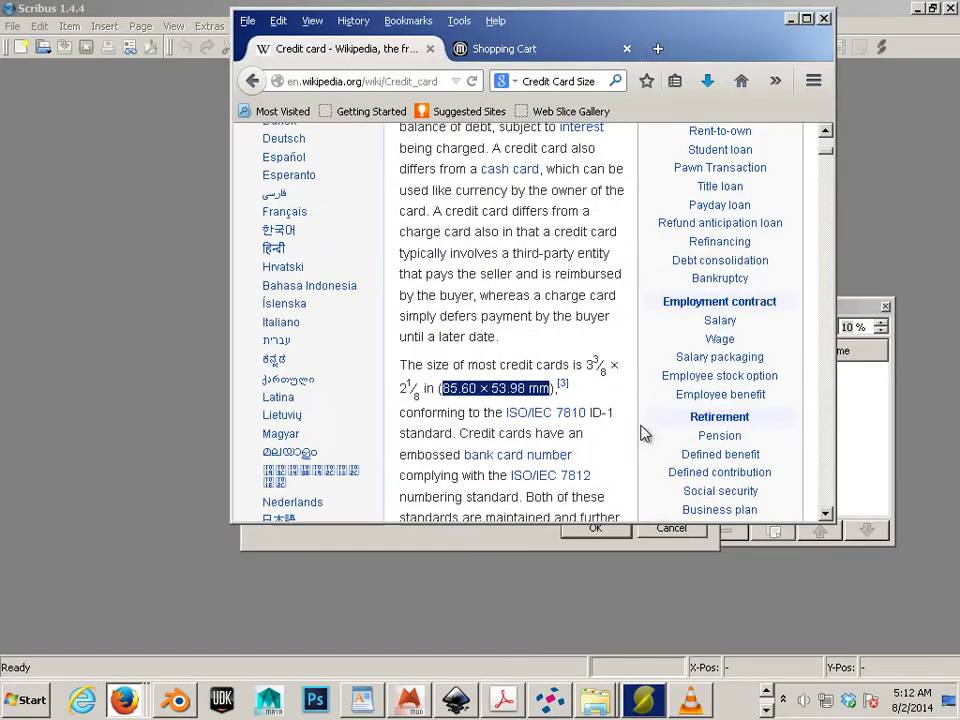
pyautogui.scroll(-2, 643, 433)
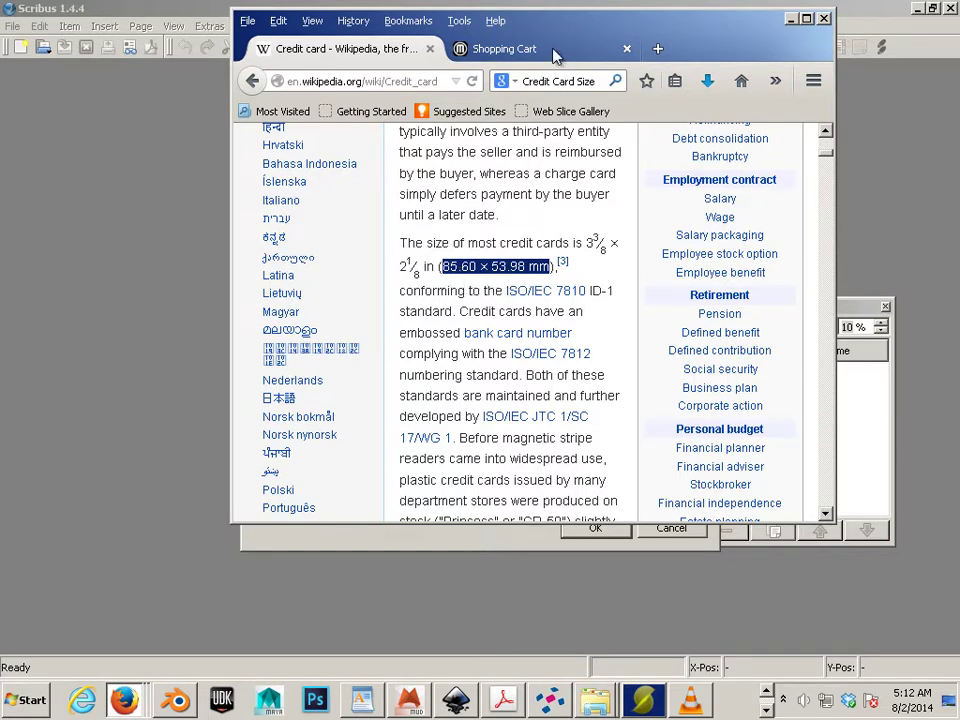
# Step: Set the units to millimetres and the page to 85.60 × 53.98 mm, landscape
pyautogui.hotkey('alt', 'Tab')
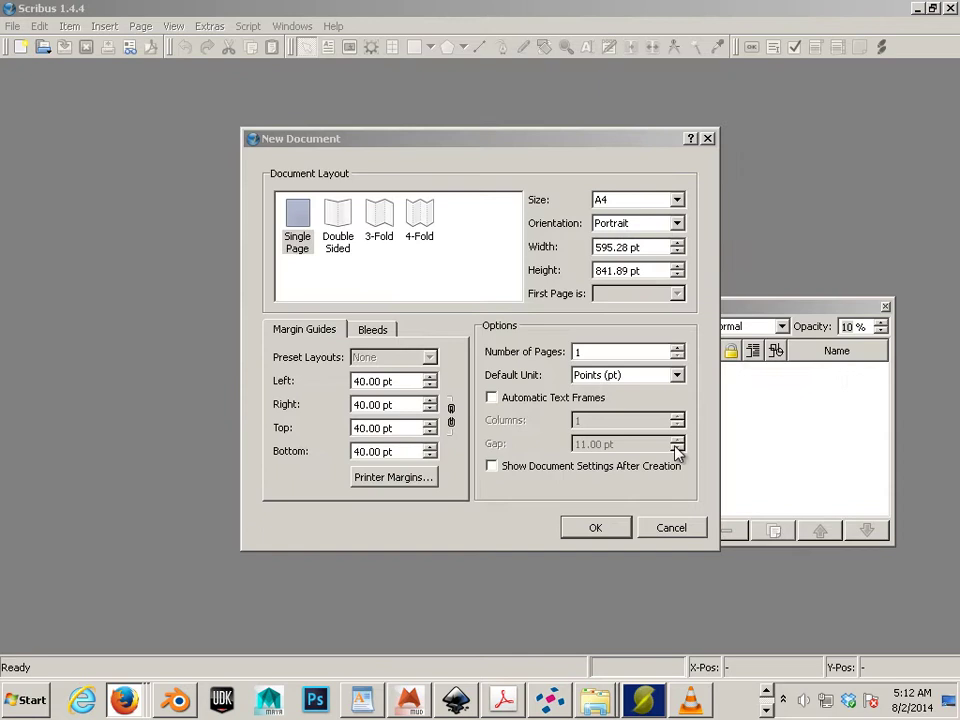
pyautogui.click(677, 376)
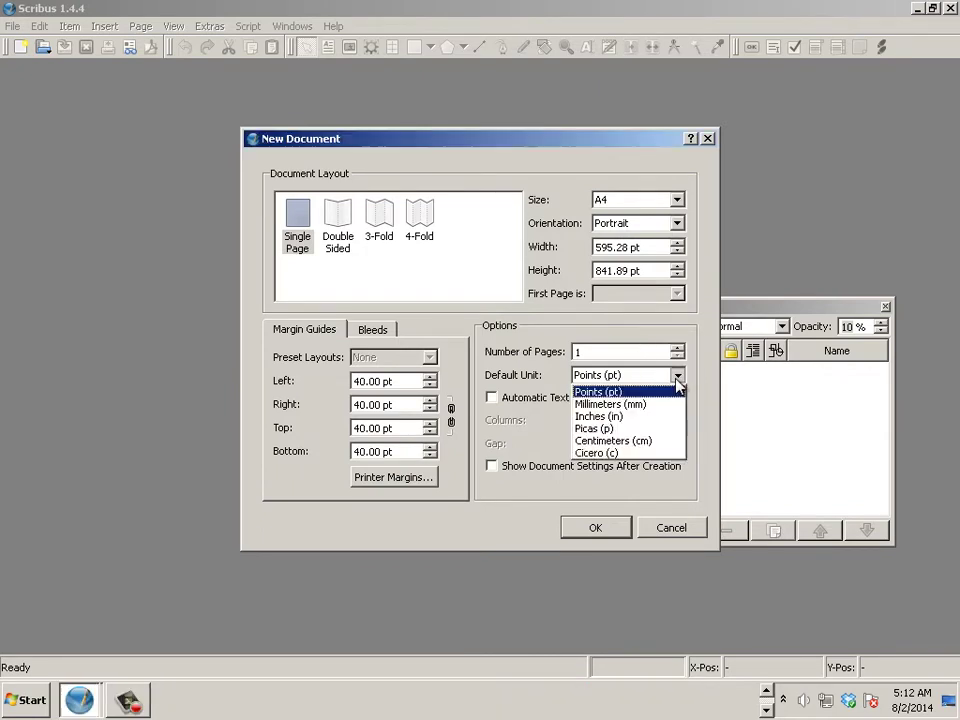
pyautogui.click(633, 408)
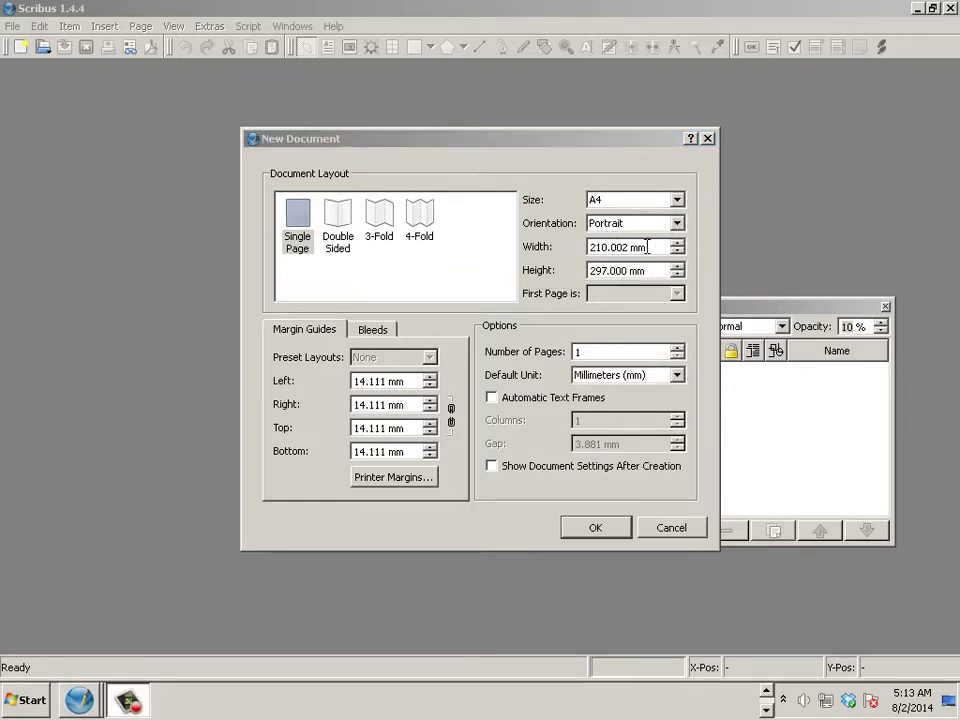
pyautogui.moveTo(650, 247); pyautogui.dragTo(549, 249)
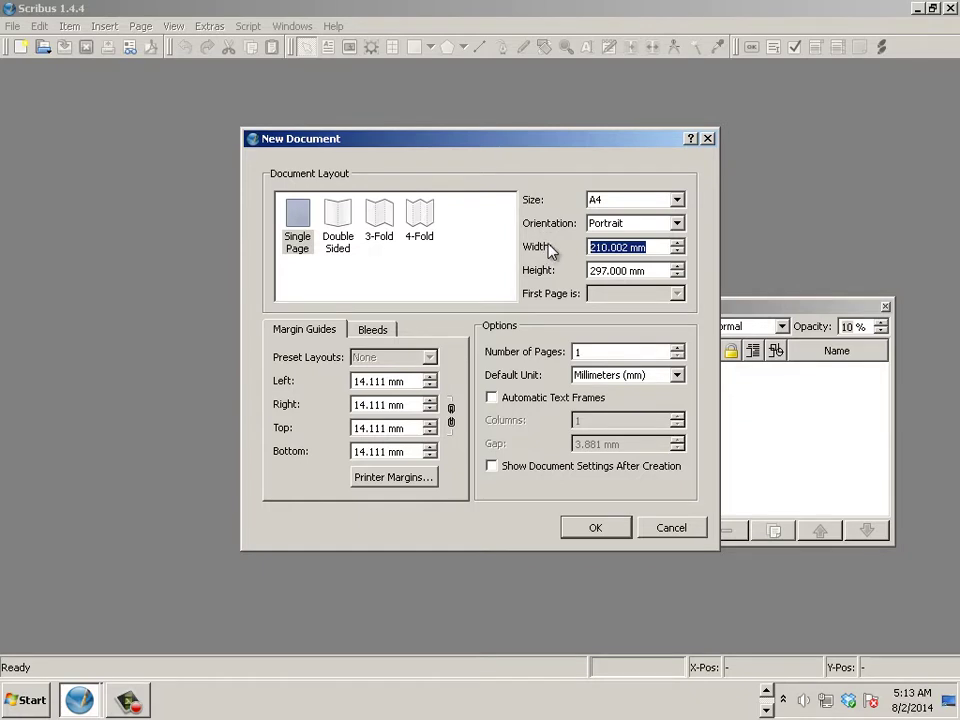
pyautogui.write('85.60')
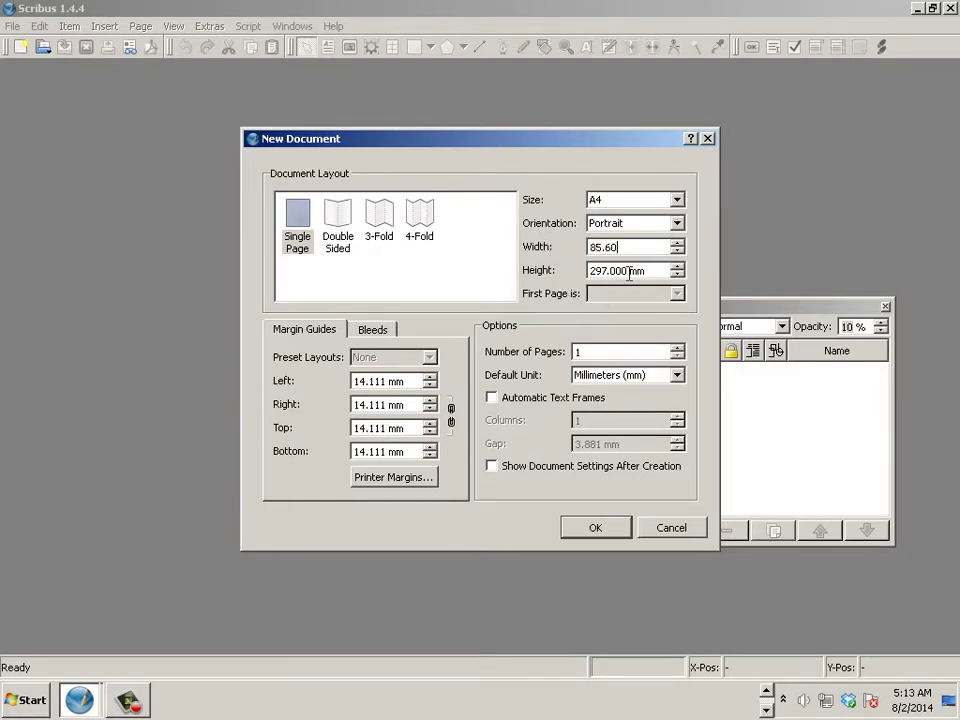
pyautogui.moveTo(628, 272); pyautogui.dragTo(561, 273)
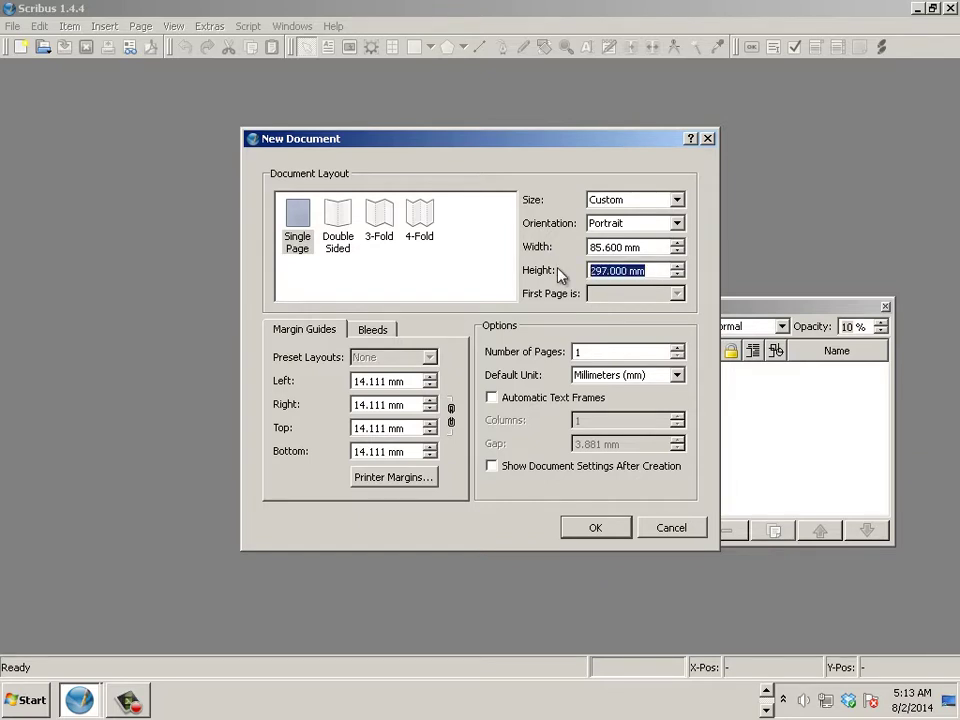
pyautogui.write('53.9')
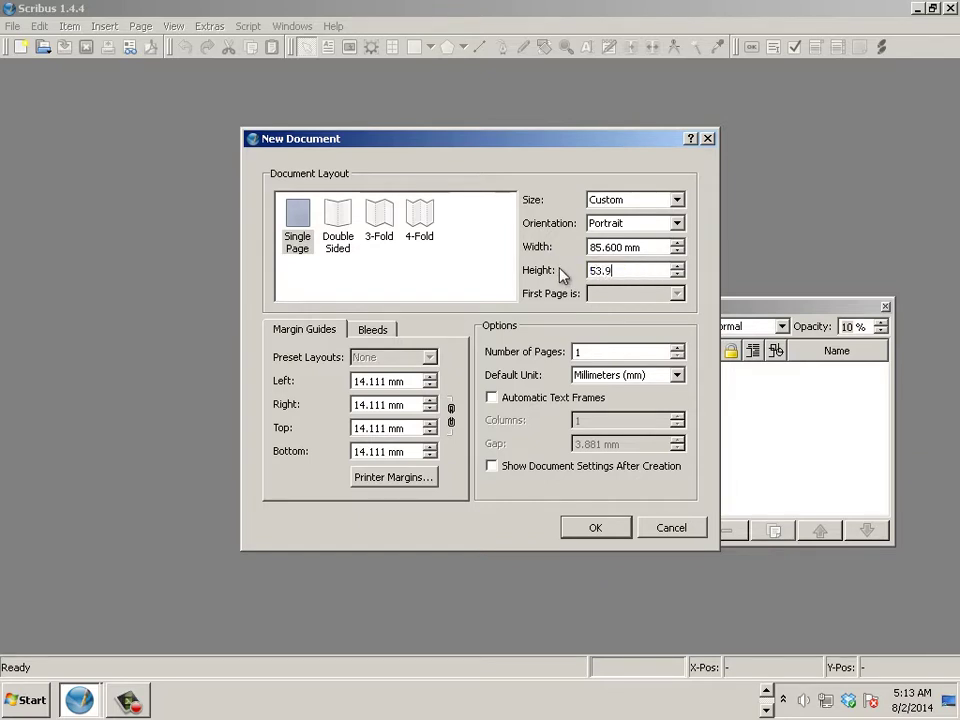
pyautogui.write('8')
pyautogui.click(628, 223)
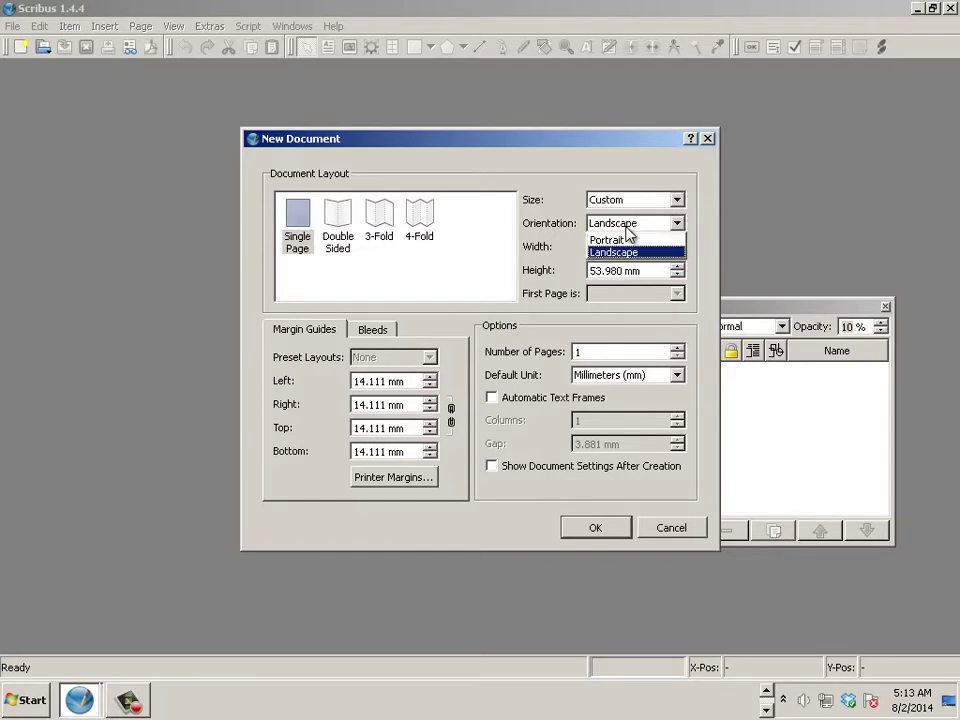
pyautogui.click(656, 226)
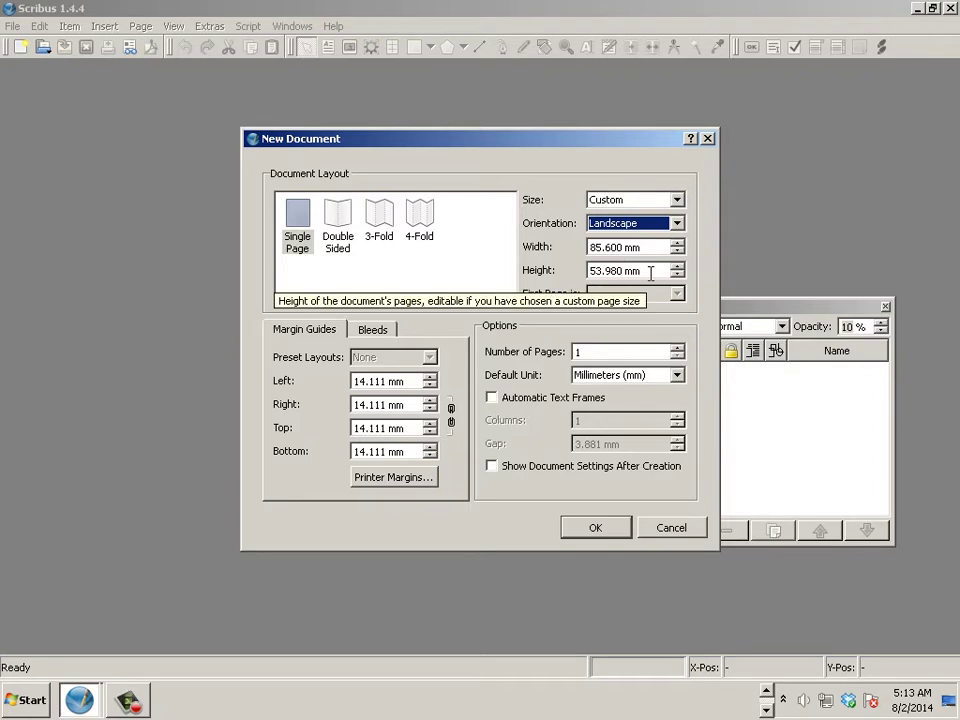
# Step: Switch the document units to inches, so the page reads 3.3701 × 2.1252 in
pyautogui.click(677, 375)
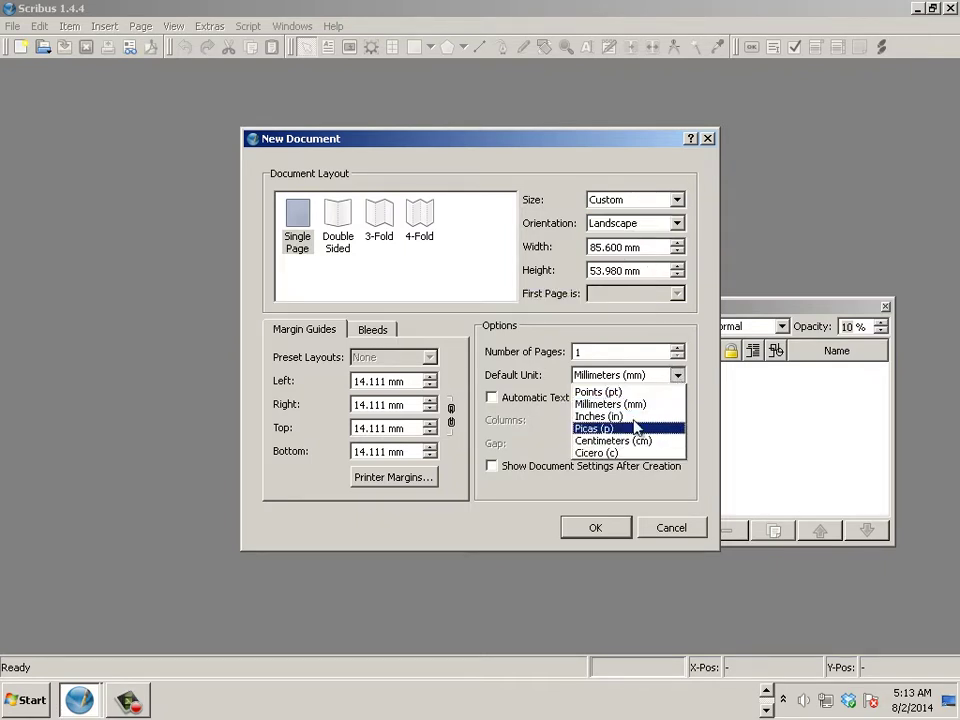
pyautogui.click(633, 416)
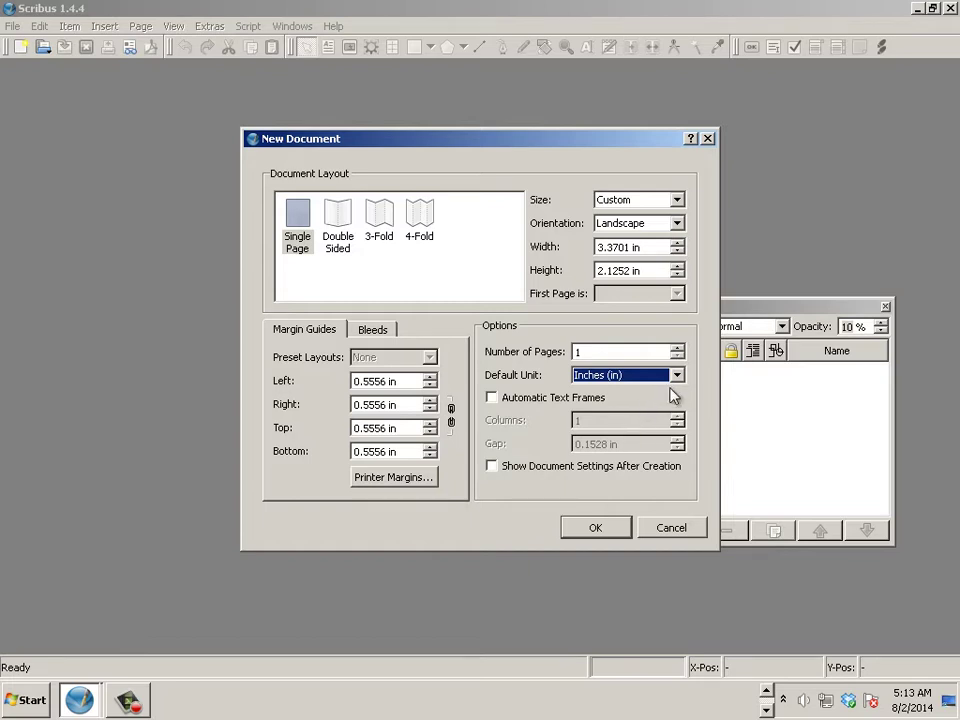
pyautogui.click(677, 375)
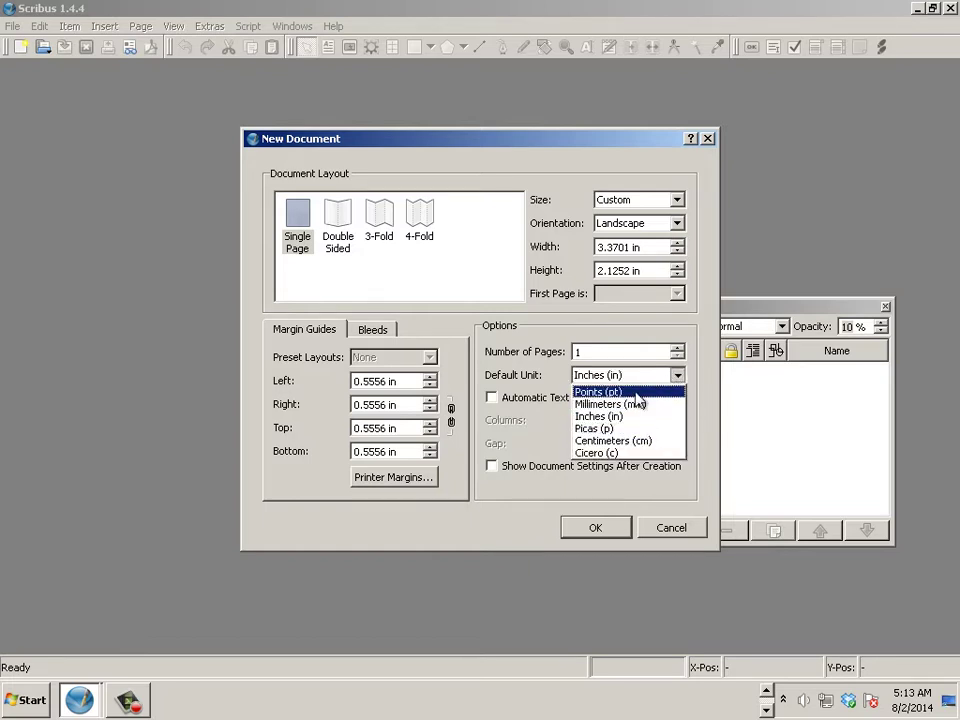
pyautogui.click(641, 404)
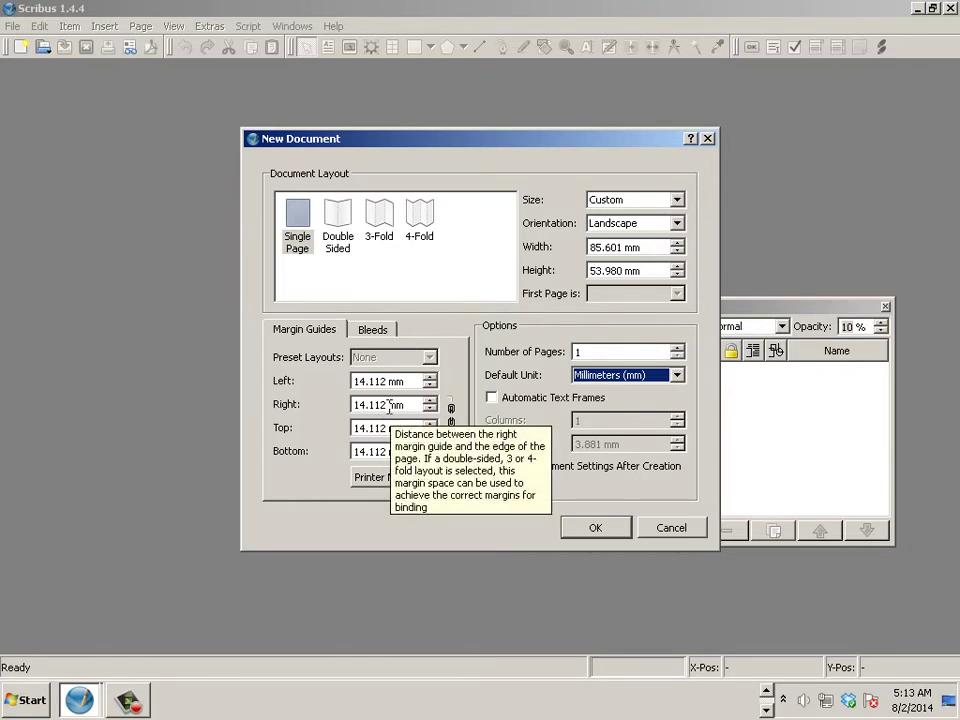
pyautogui.click(600, 377)
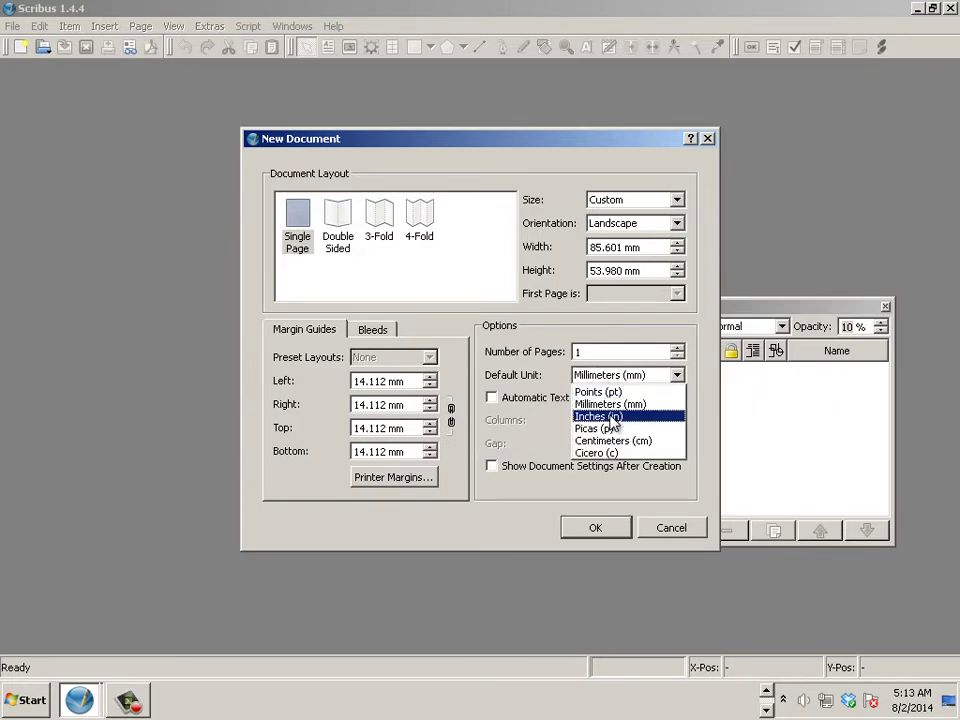
pyautogui.click(613, 418)
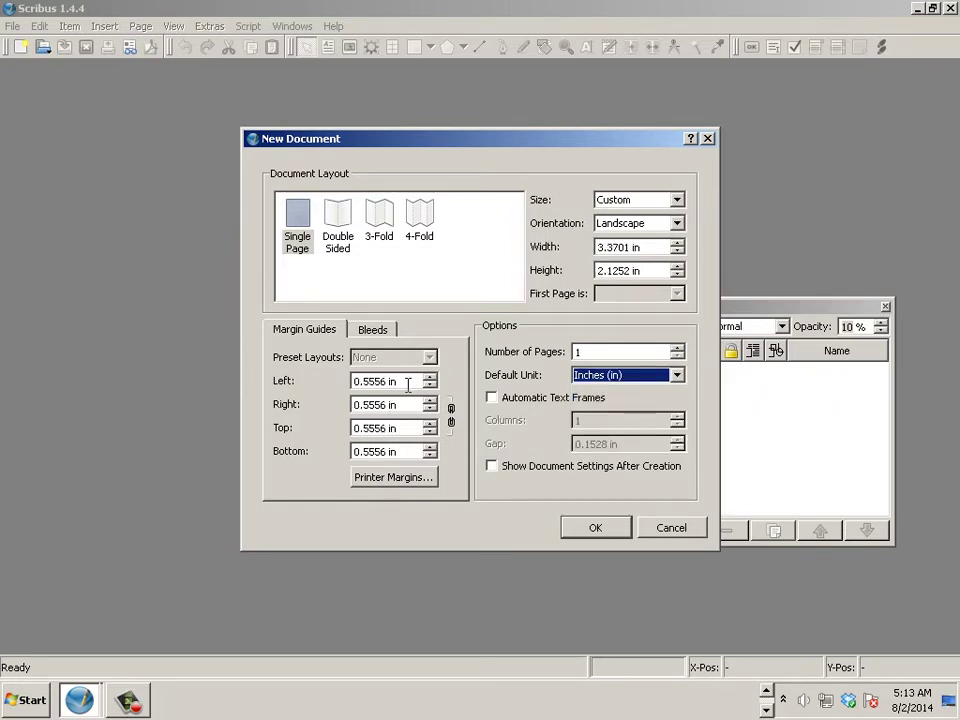
# Step: Try a 0.25 in left margin and paste it into the right margin
pyautogui.moveTo(408, 386); pyautogui.dragTo(322, 382)
pyautogui.write('.25')
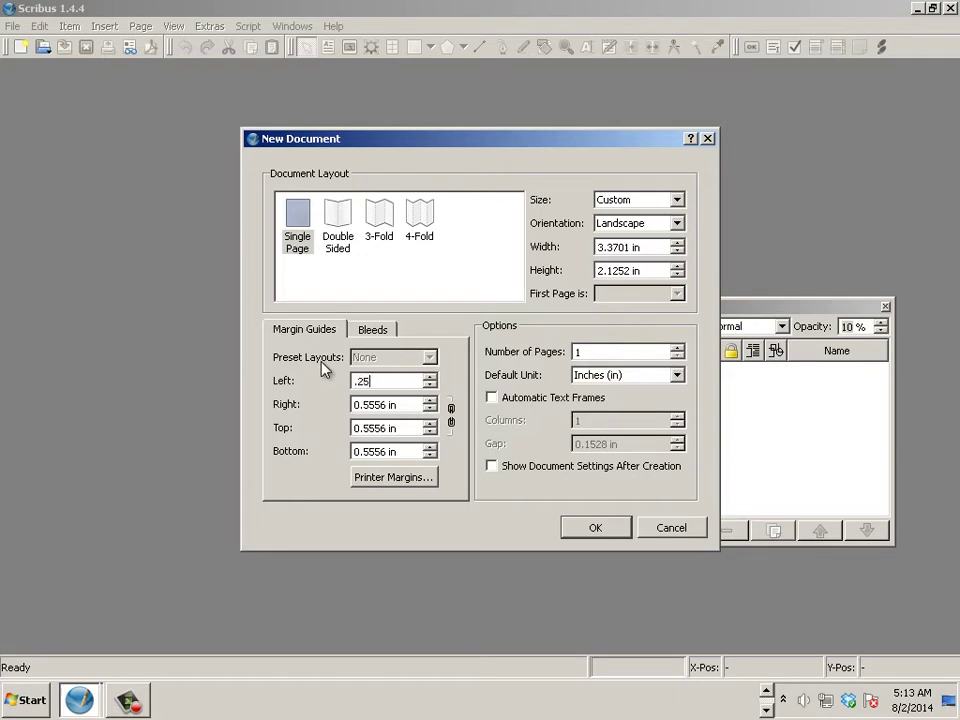
pyautogui.click(366, 404)
pyautogui.moveTo(407, 381); pyautogui.dragTo(349, 388)
pyautogui.hotkey('ctrl', 'c')
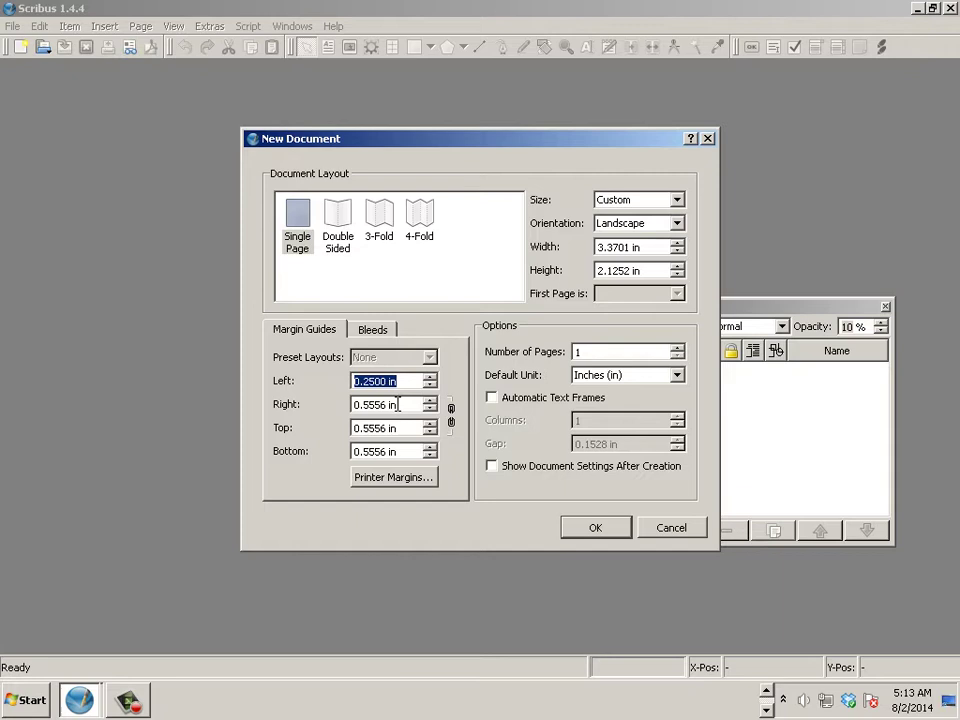
pyautogui.moveTo(405, 404); pyautogui.dragTo(326, 403)
pyautogui.hotkey('ctrl', 'v')
pyautogui.moveTo(396, 428); pyautogui.dragTo(354, 427)
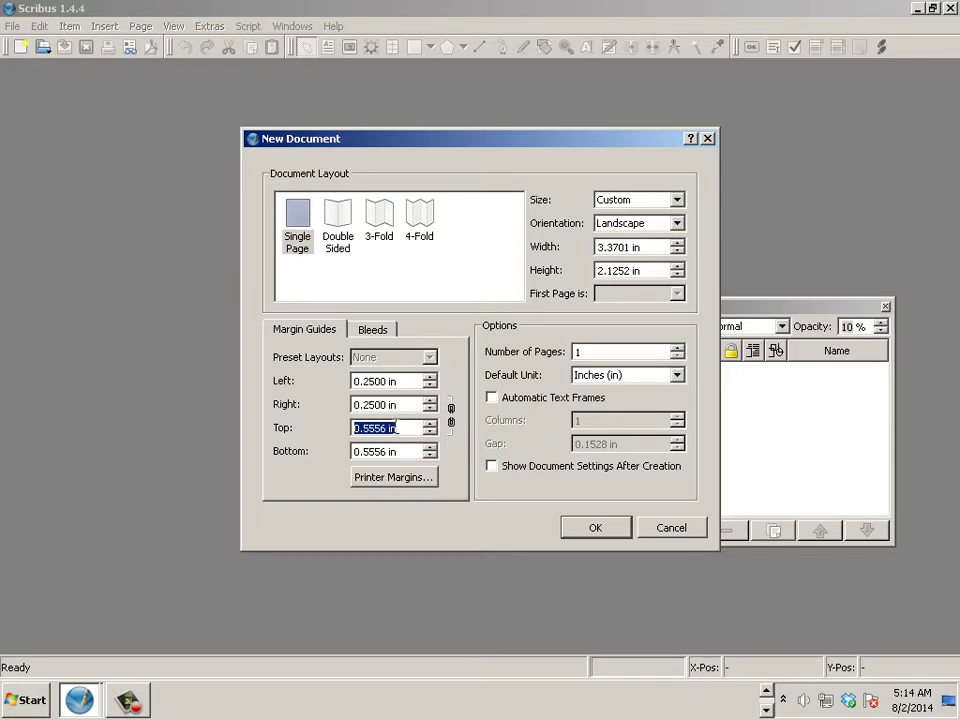
# Step: Set the left, right, top and bottom margins to 0.125 in and create the document
pyautogui.moveTo(398, 381); pyautogui.dragTo(339, 378)
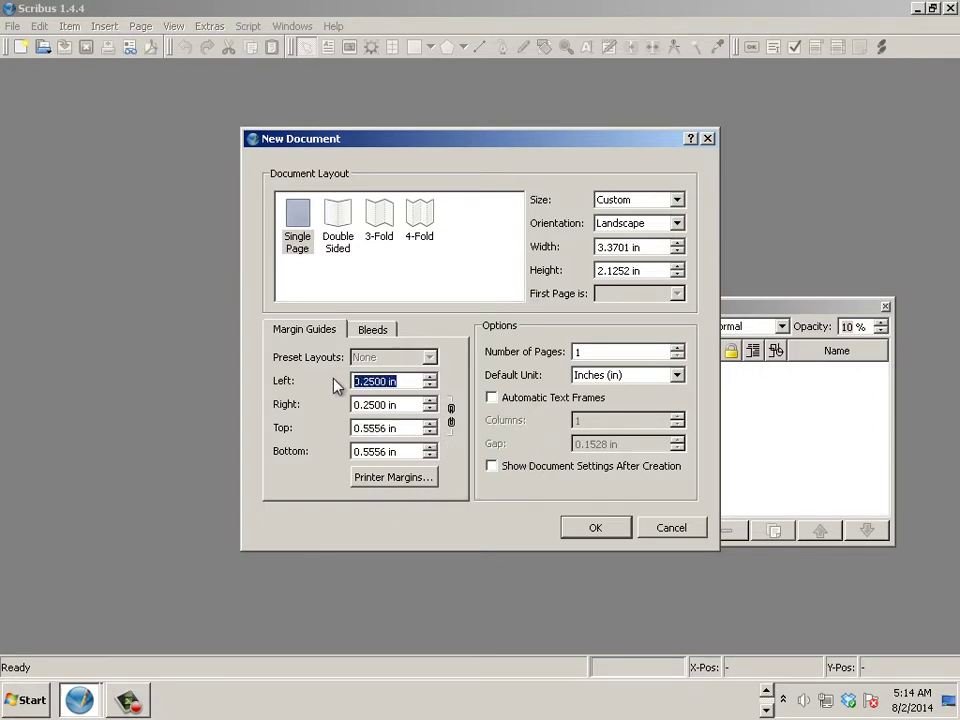
pyautogui.write('.125')
pyautogui.press('Tab')
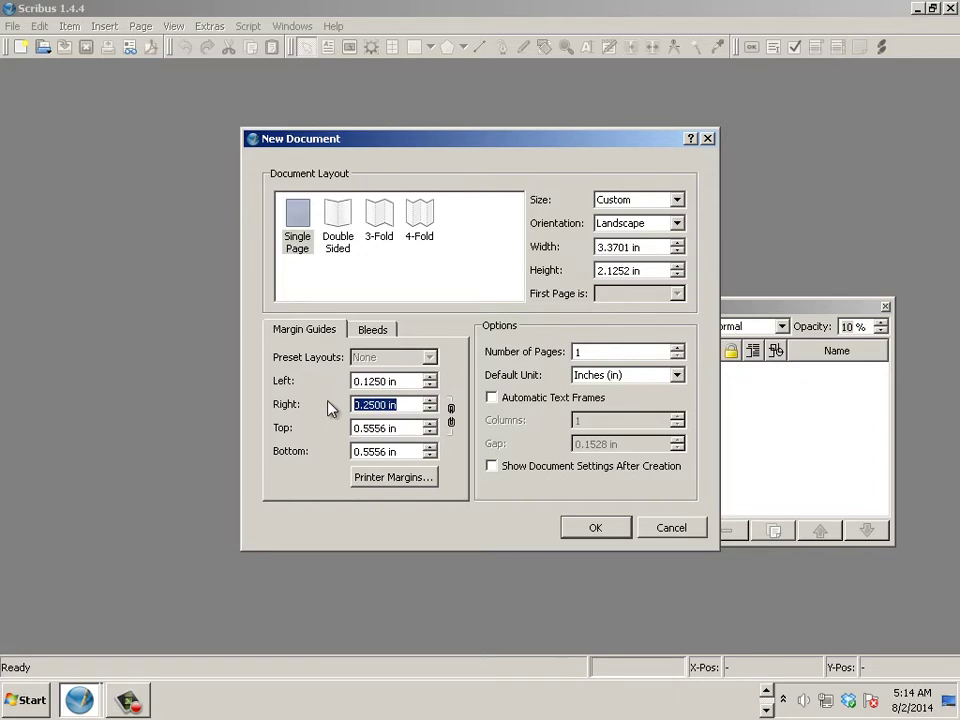
pyautogui.write('.125')
pyautogui.moveTo(407, 426); pyautogui.dragTo(338, 426)
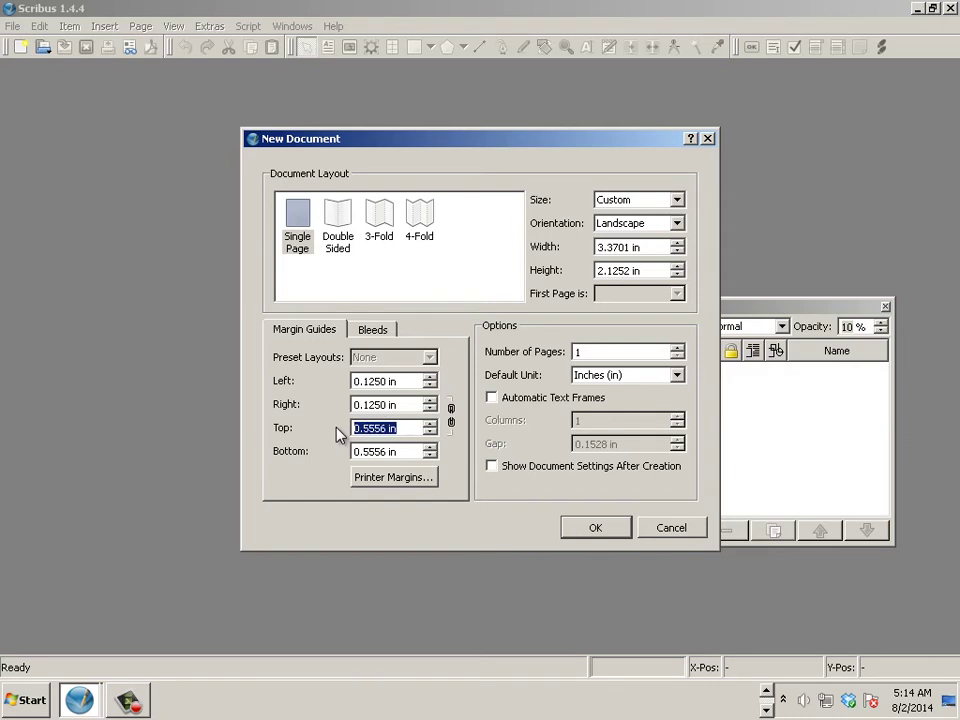
pyautogui.write('.125')
pyautogui.moveTo(415, 451); pyautogui.dragTo(279, 443)
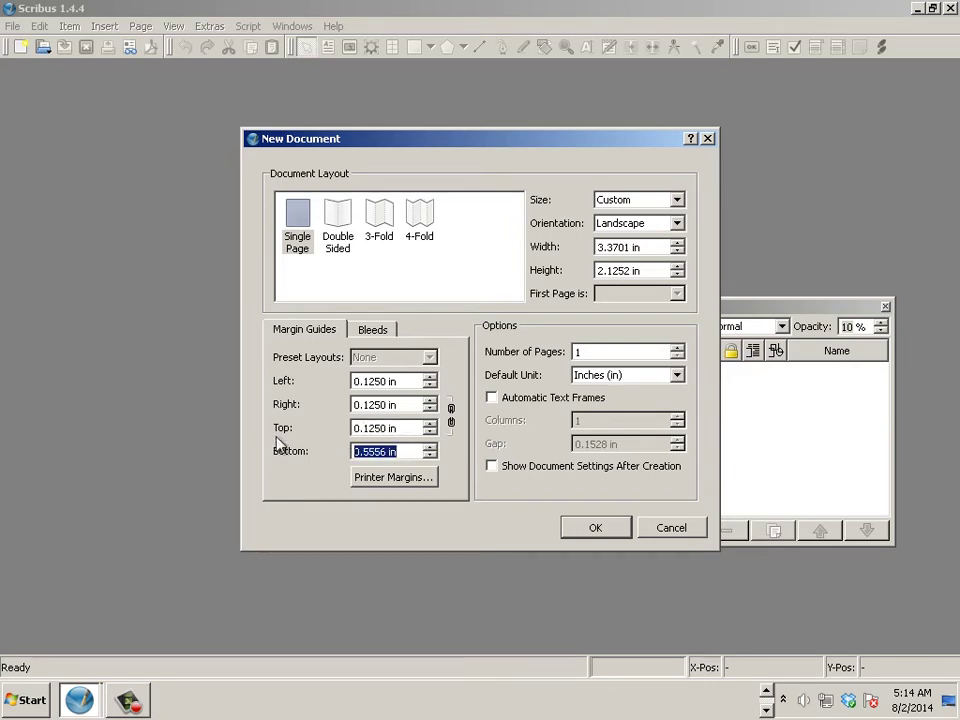
pyautogui.write('.125')
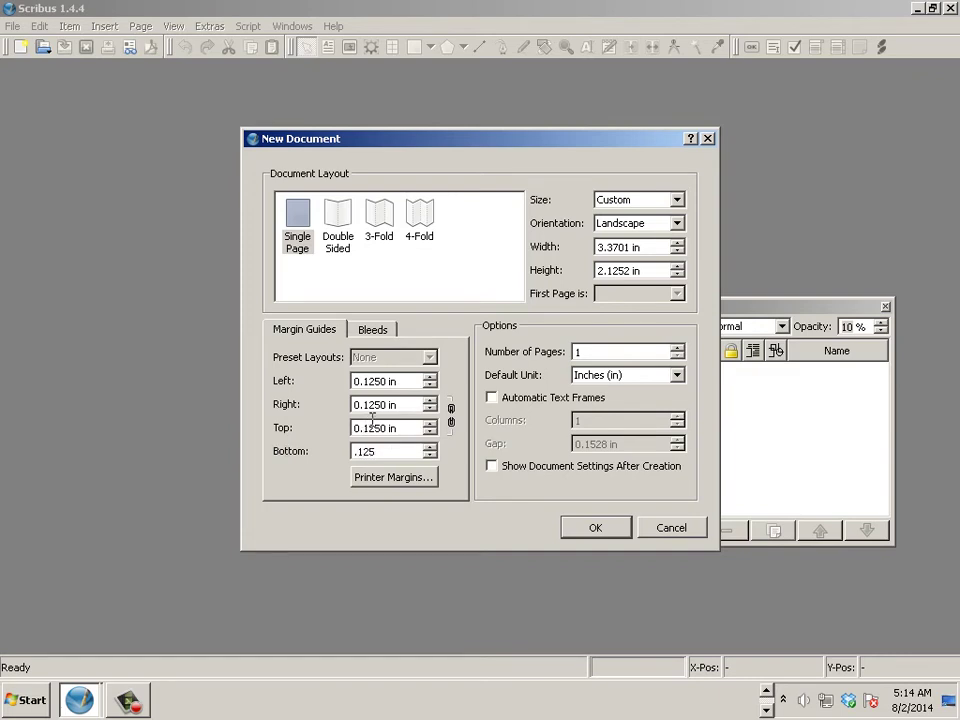
pyautogui.press('Tab')
pyautogui.click(373, 427)
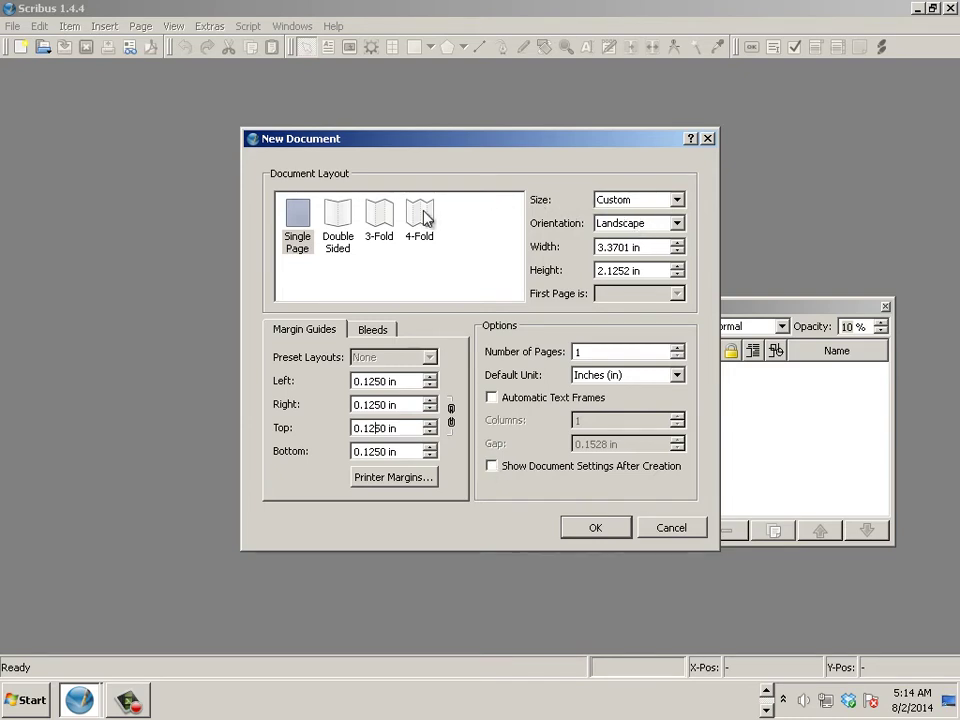
pyautogui.click(605, 535)
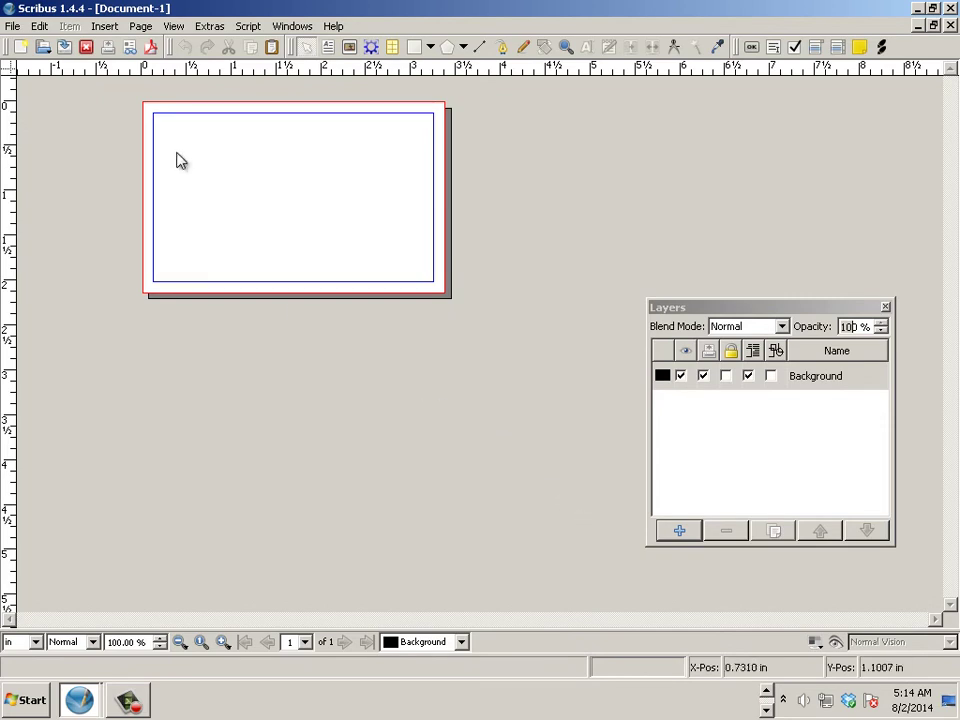
pyautogui.click(6, 28)
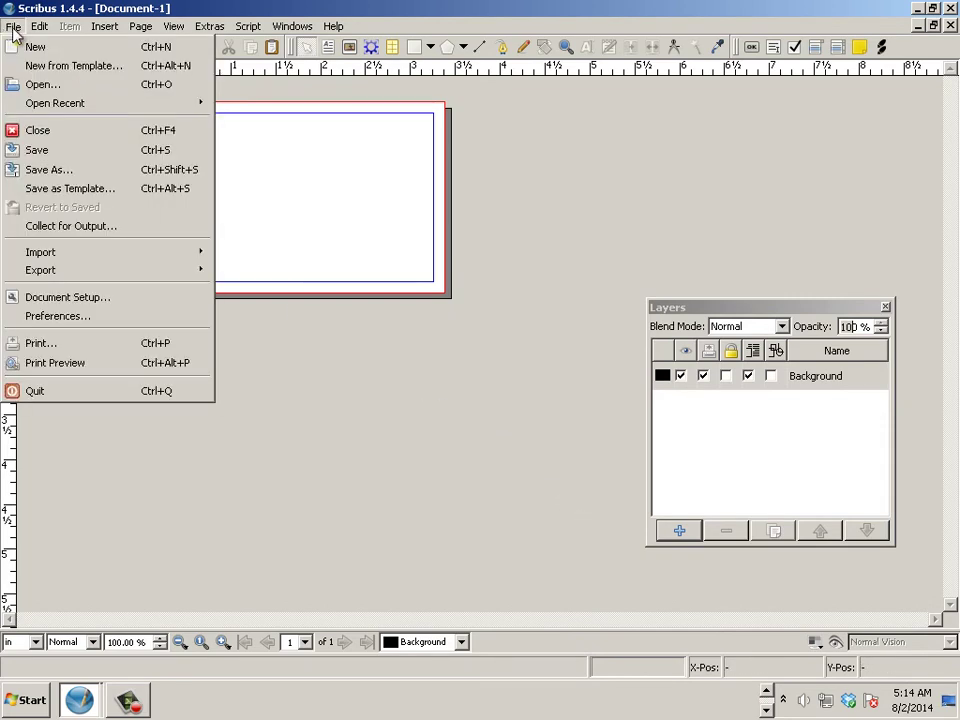
pyautogui.click(88, 298)
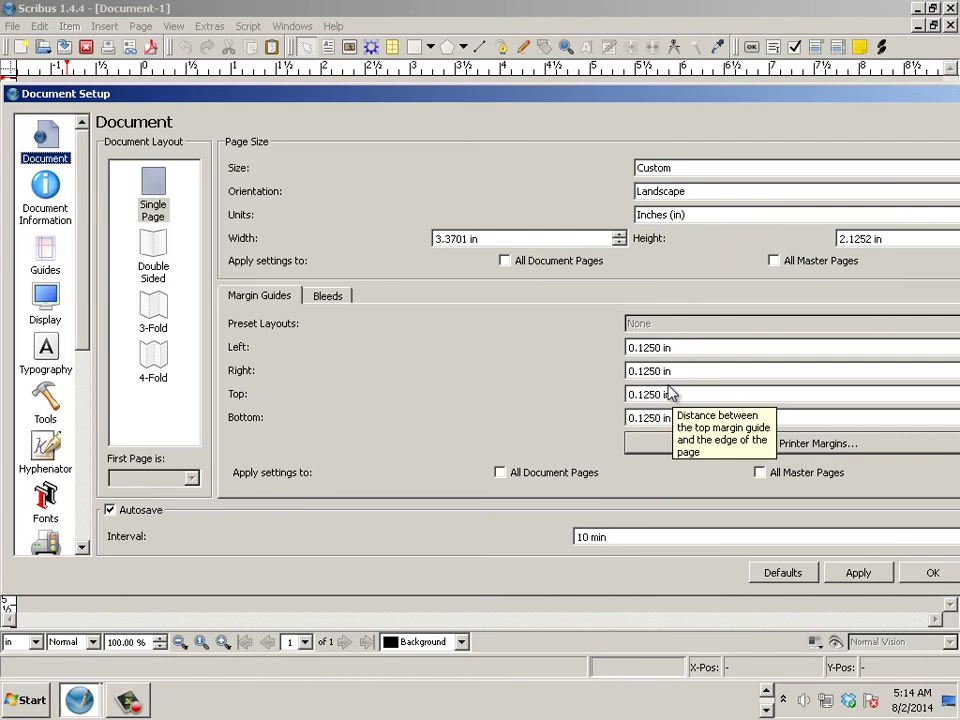
pyautogui.click(932, 572)
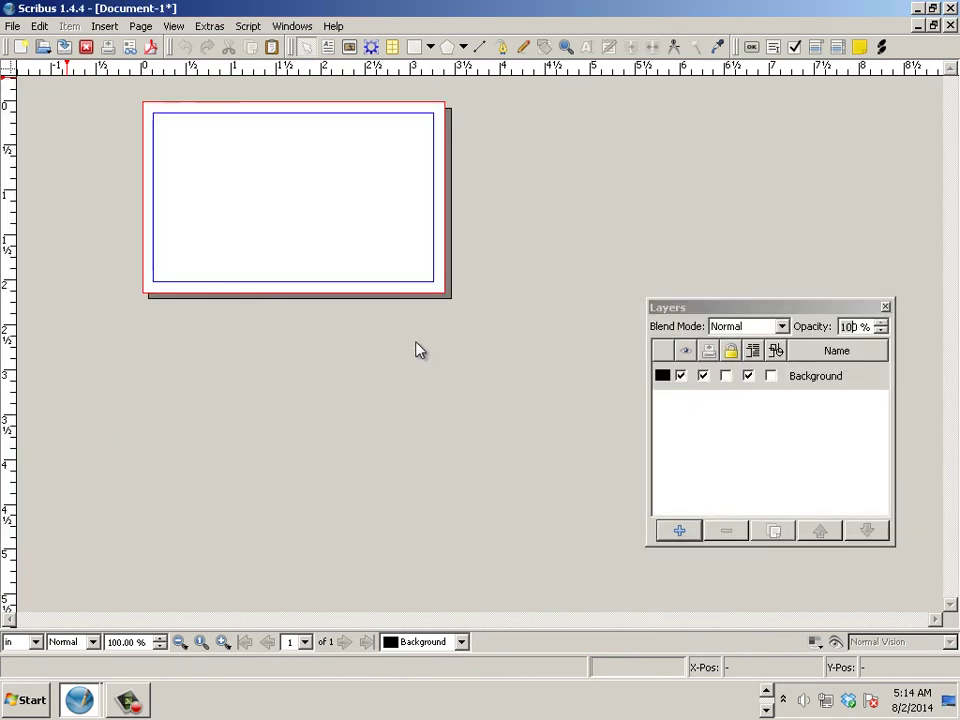
pyautogui.click(135, 27)
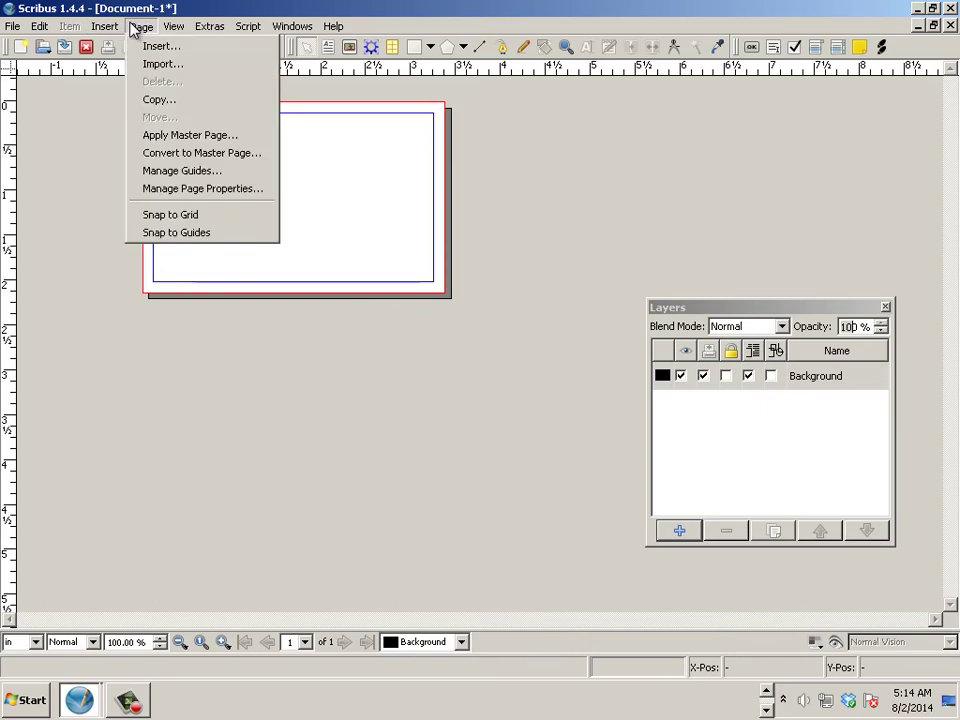
pyautogui.click(105, 27)
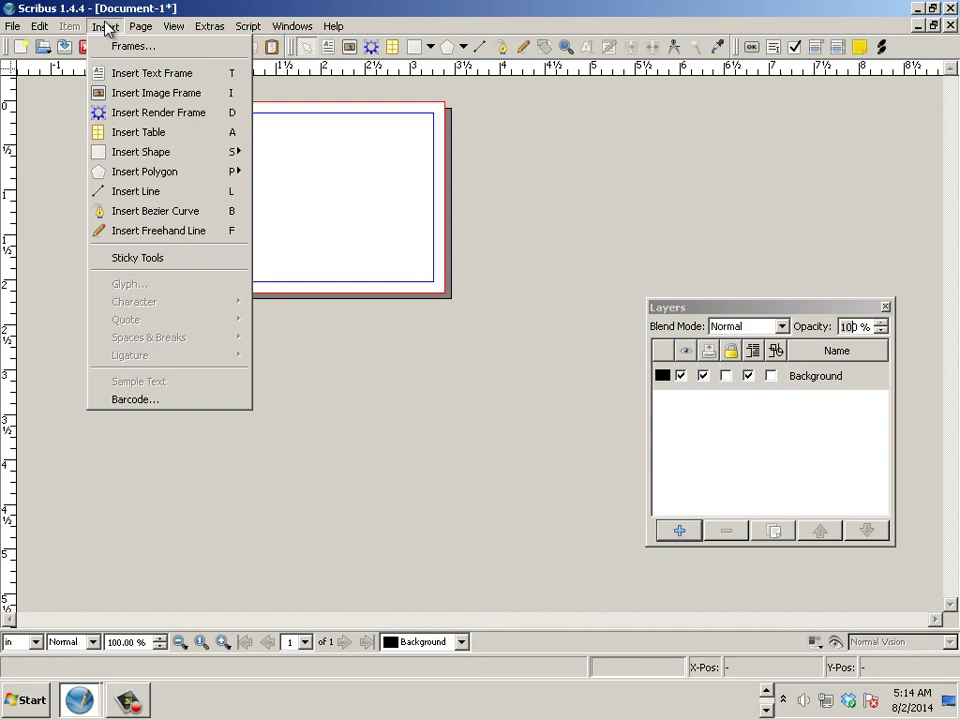
pyautogui.moveTo(141, 26)
pyautogui.click(300, 102)
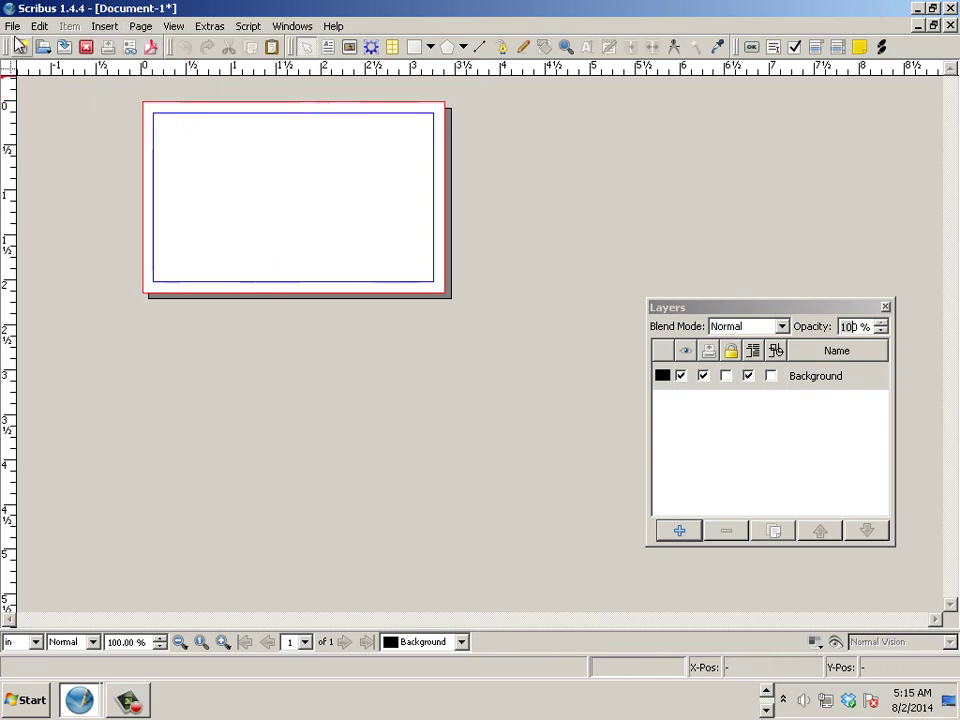